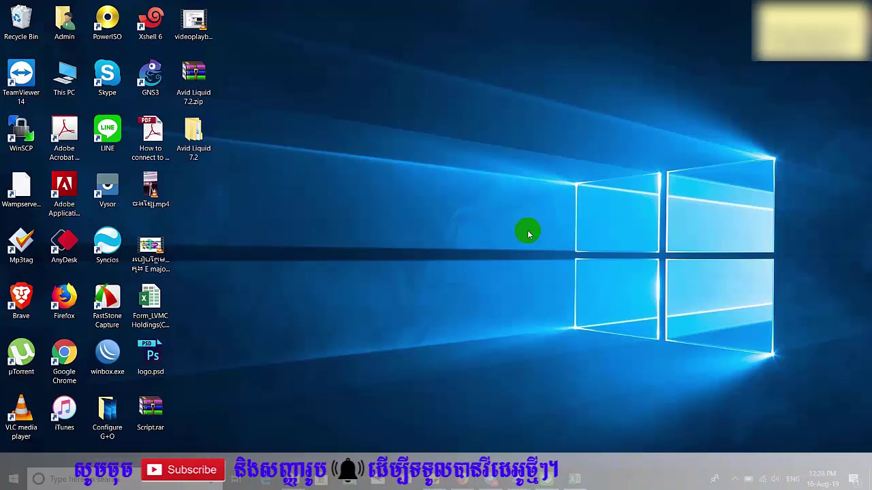
right_click(482, 147)
click(512, 182)
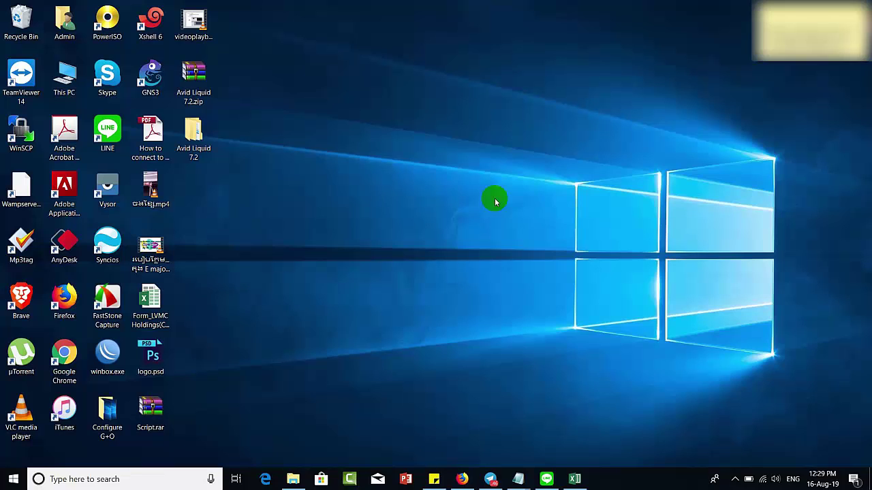
right_click(467, 191)
click(493, 226)
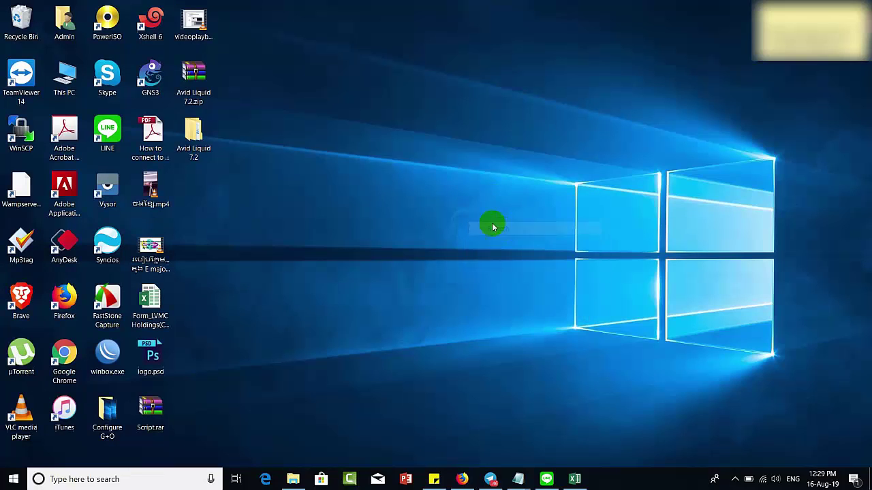
right_click(409, 173)
click(437, 206)
right_click(406, 147)
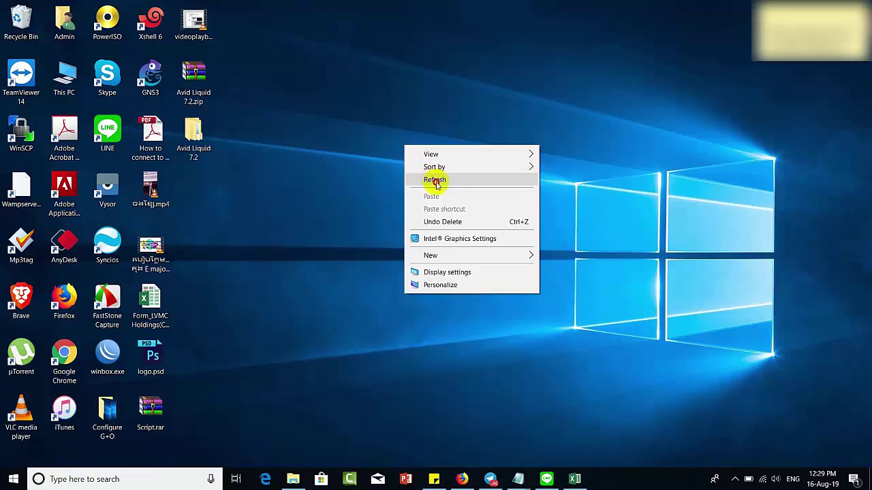
click(416, 179)
right_click(388, 122)
click(409, 160)
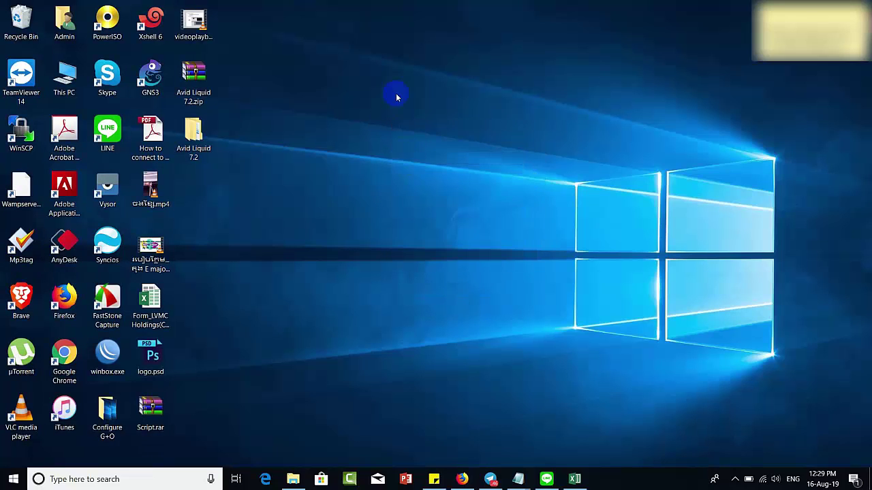
right_click(396, 94)
click(425, 130)
Display the list of available Wi-Fi networks and dismiss it
click(763, 480)
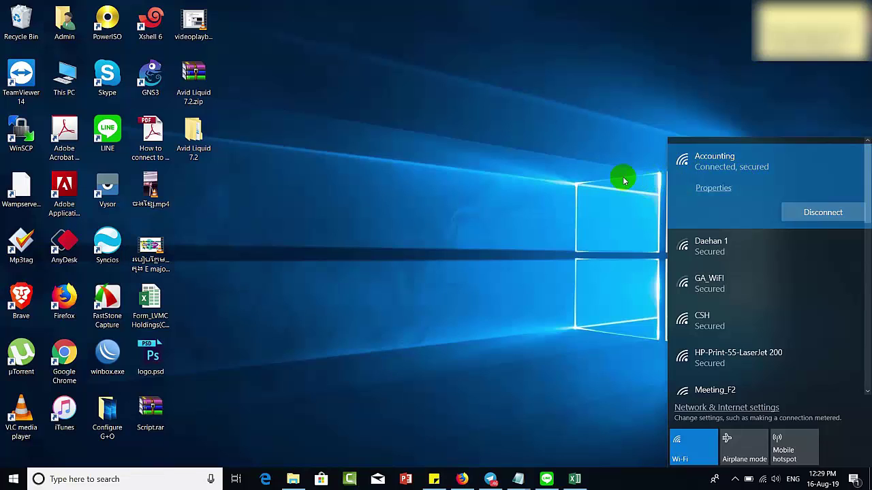
click(595, 179)
right_click(595, 179)
click(618, 213)
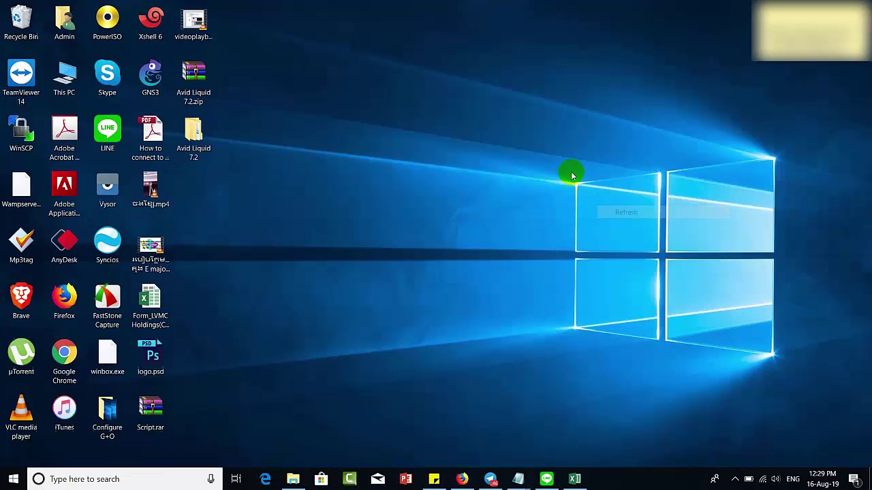
right_click(570, 172)
click(582, 201)
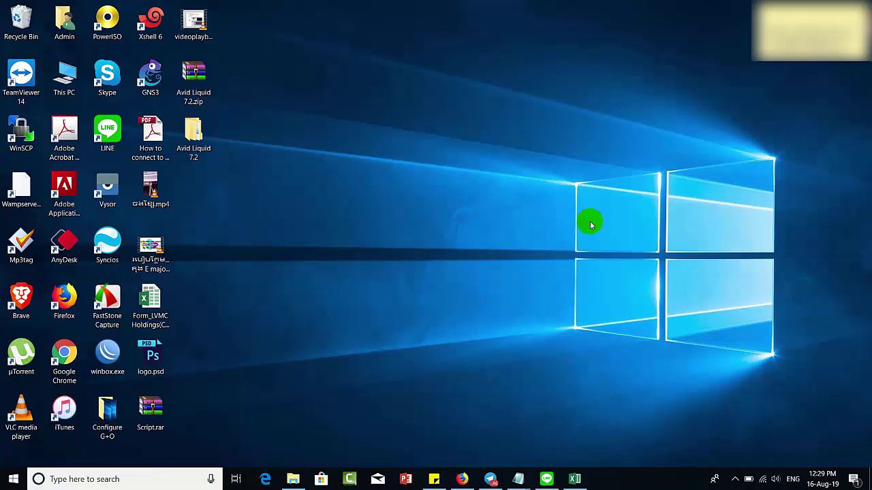
right_click(764, 481)
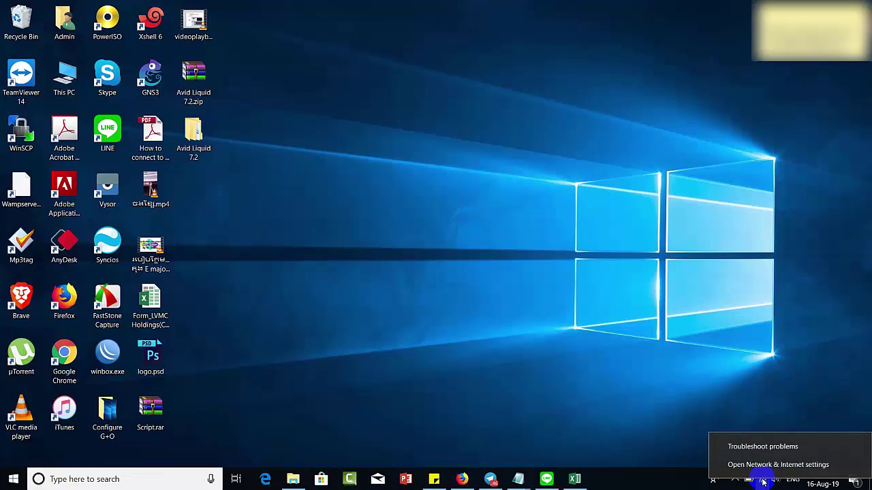
click(764, 482)
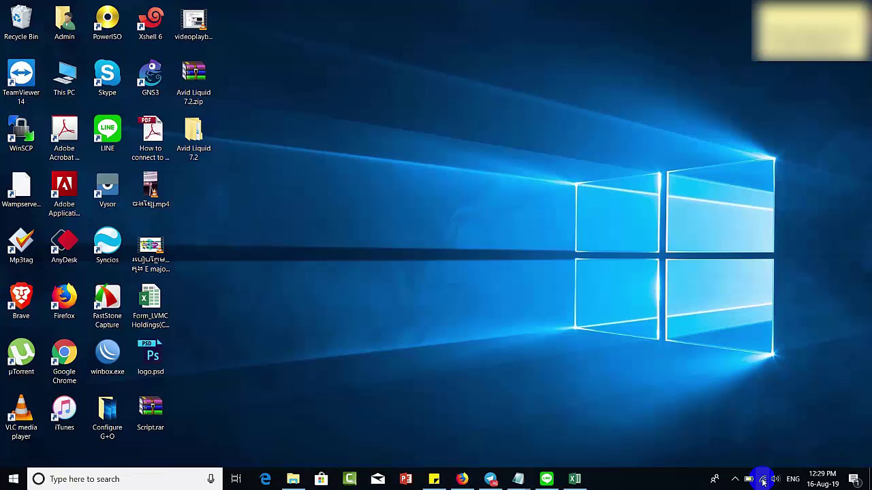
key(XF86AudioLowerVolume)
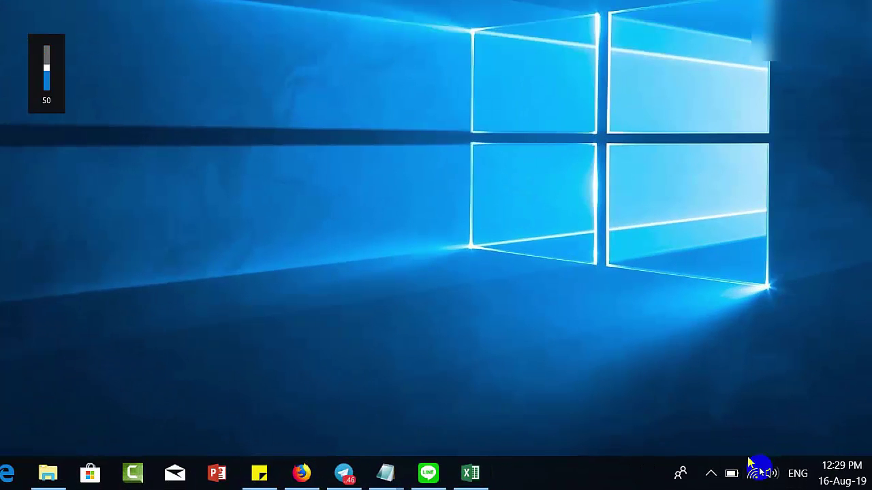
Open the Network & Internet settings and go to the Wi-Fi page
right_click(753, 482)
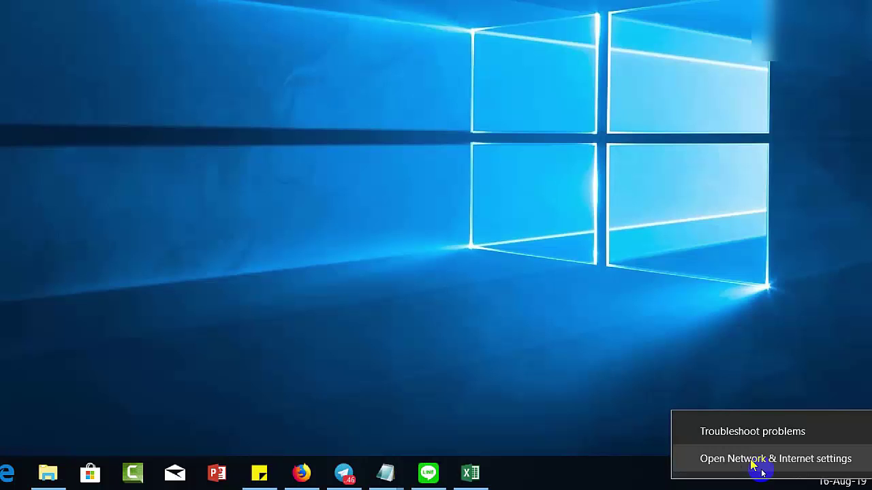
click(753, 460)
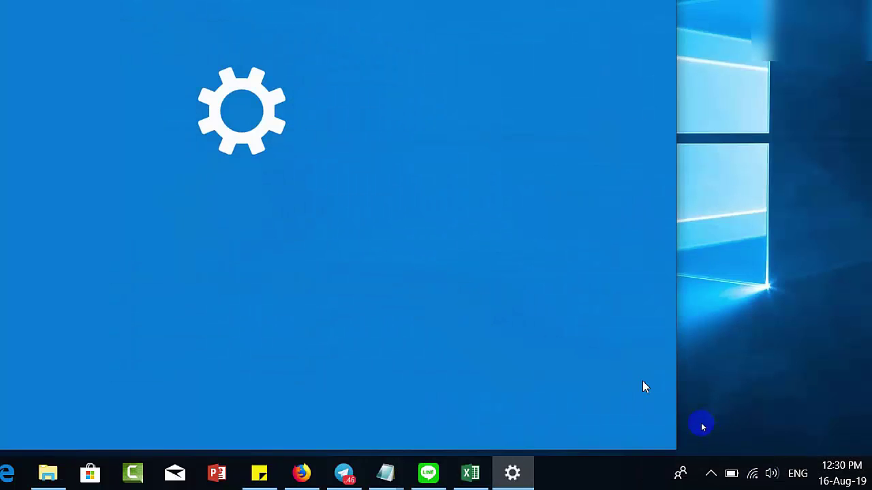
scroll(417, 260, down, 5)
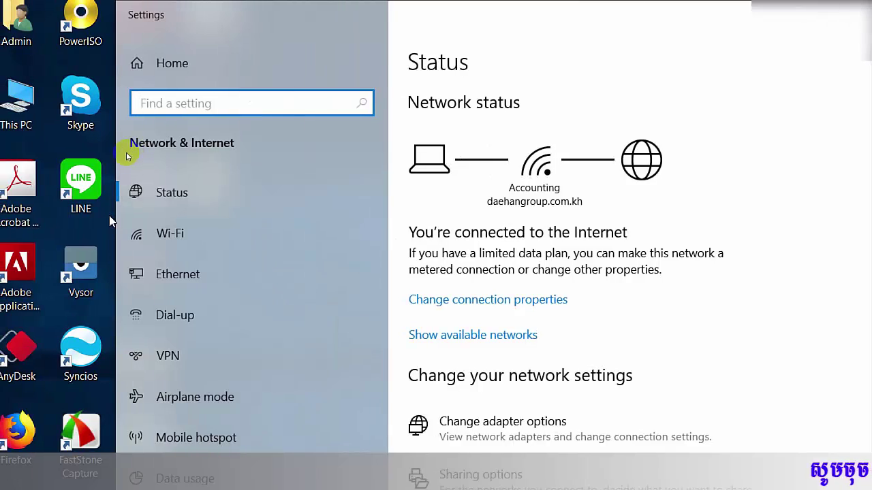
click(157, 103)
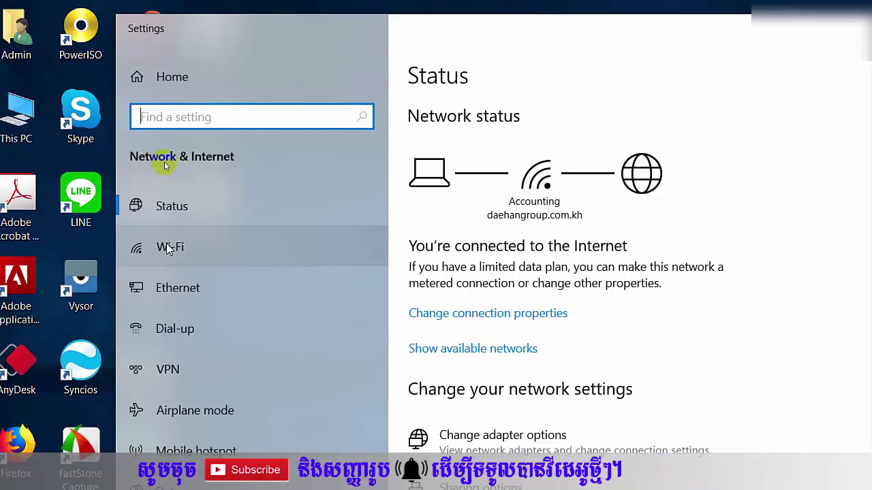
click(167, 248)
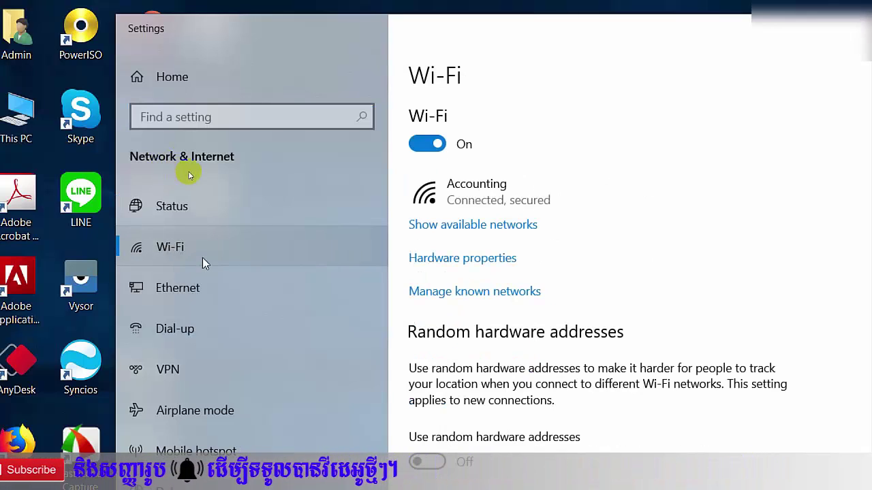
Open the network adapter options from the related settings of the Wi-Fi page
scroll(409, 156, down, 6)
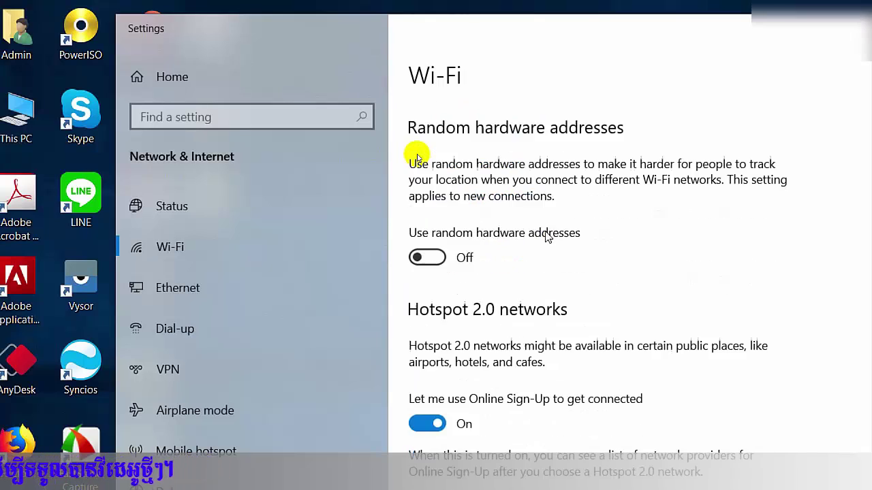
scroll(418, 167, down, 3)
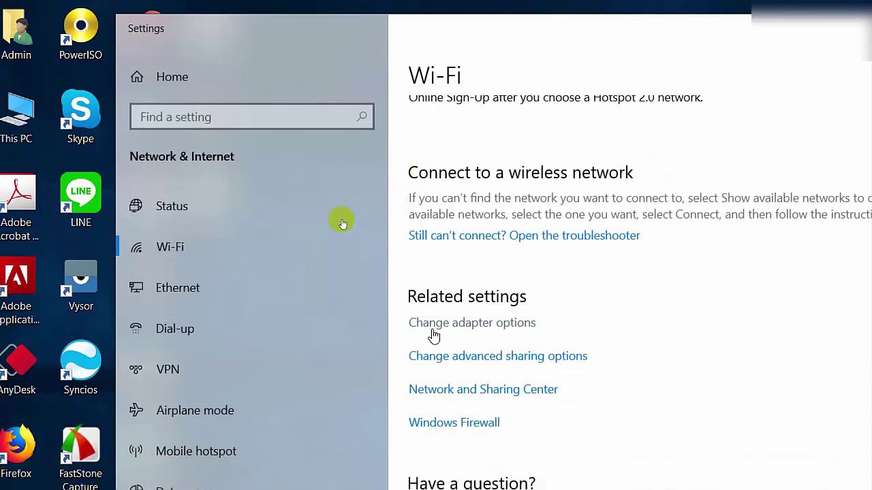
click(478, 332)
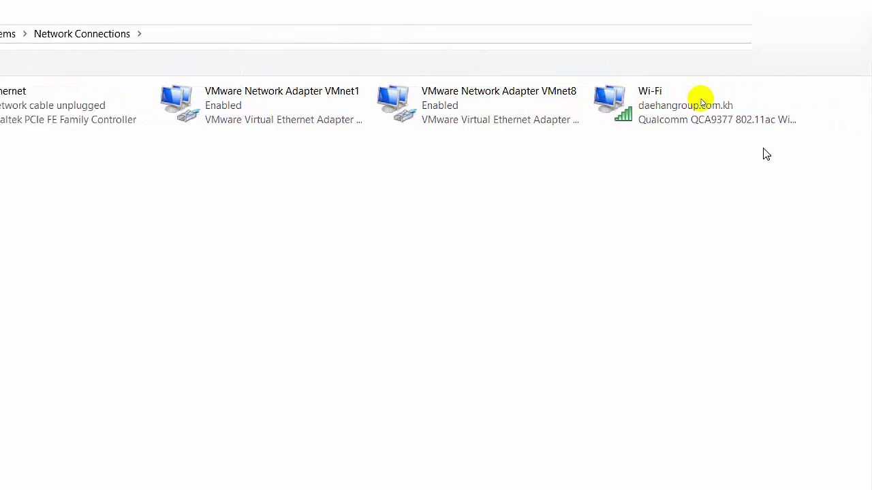
Open the Wi-Fi adapter's status and bring up the wireless properties of the connected network
click(705, 102)
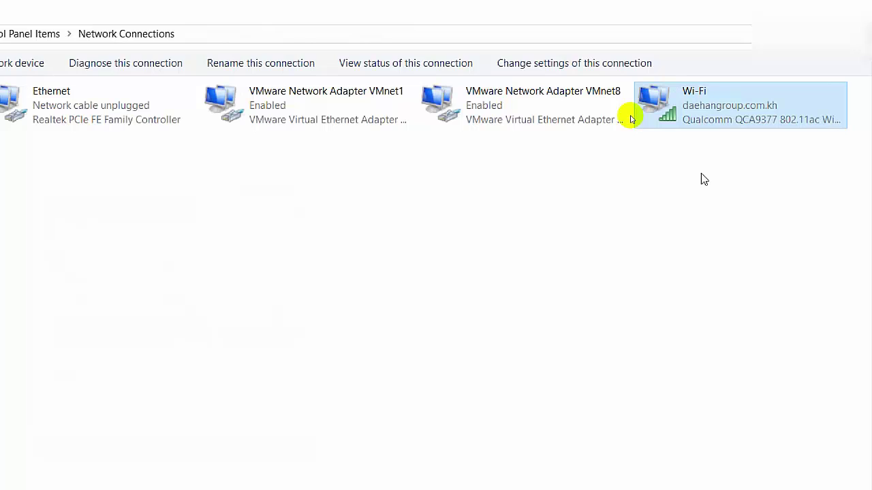
double_click(692, 117)
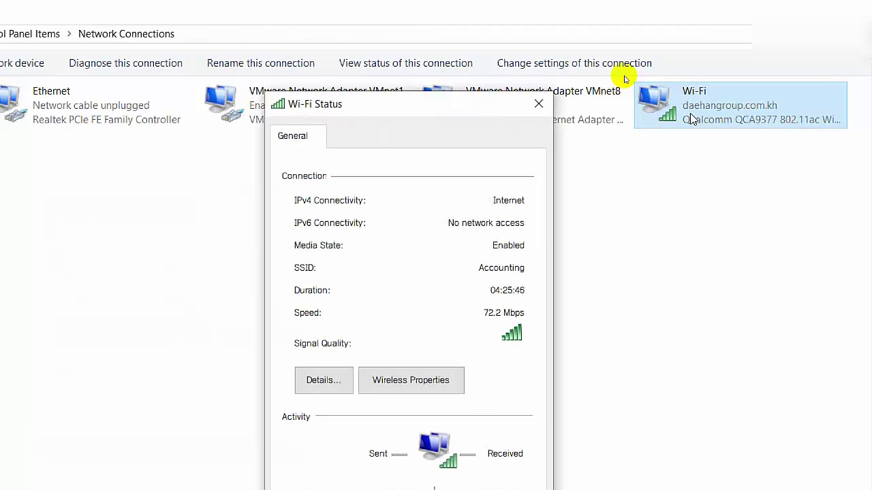
drag(380, 120, 387, 59)
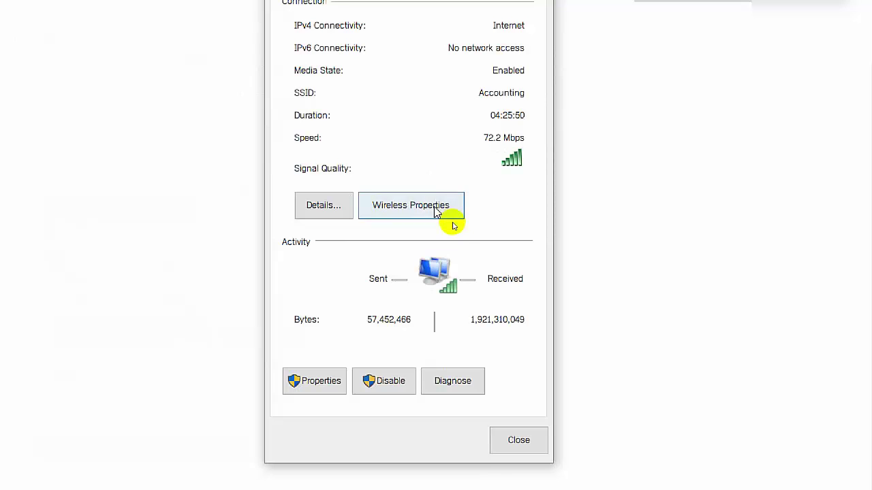
click(429, 215)
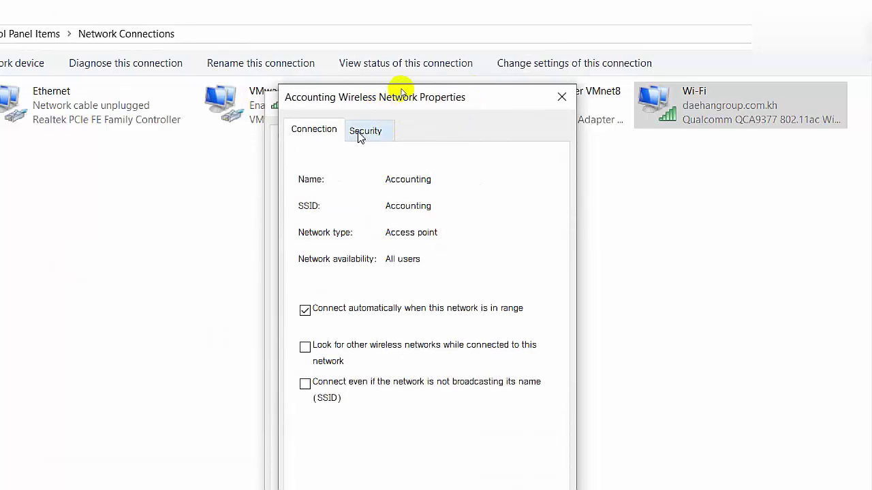
Show the characters of the network security key in the connected network's security properties
click(366, 130)
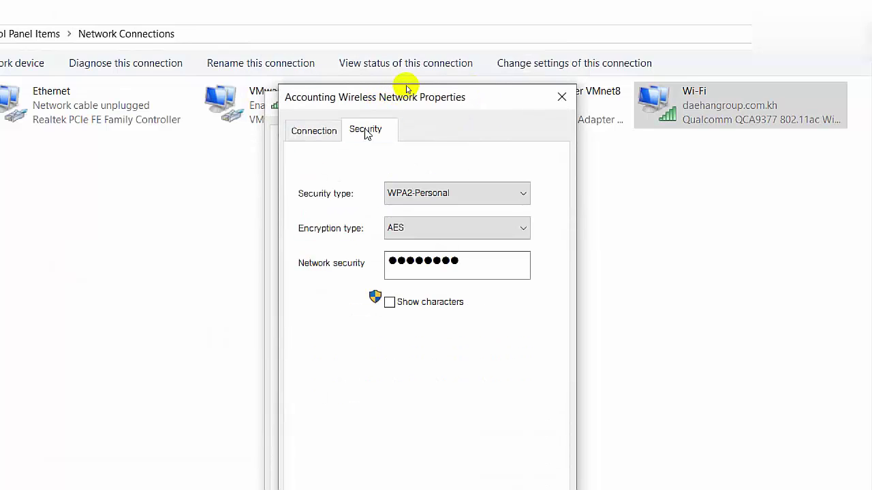
click(390, 303)
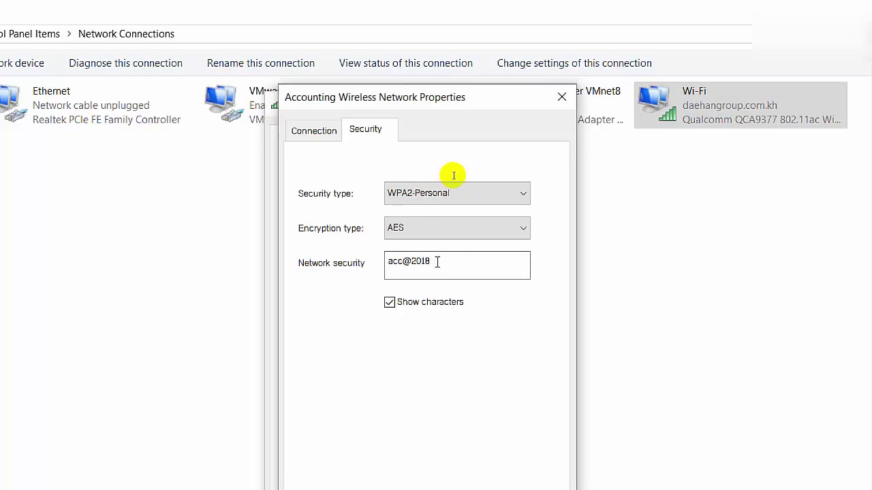
key(shift+Tab)
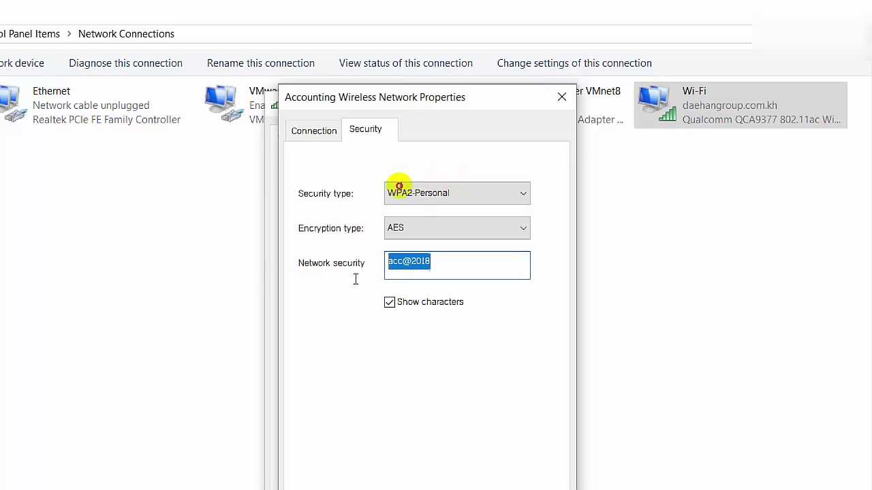
key(End)
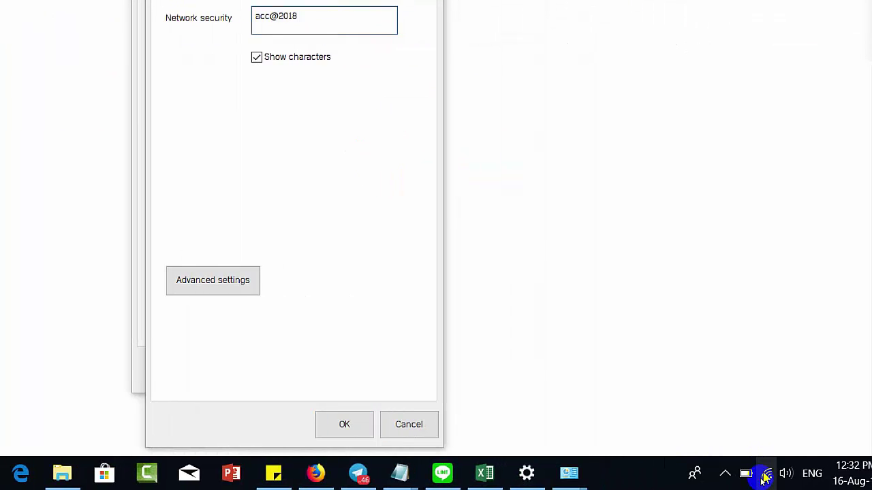
click(766, 476)
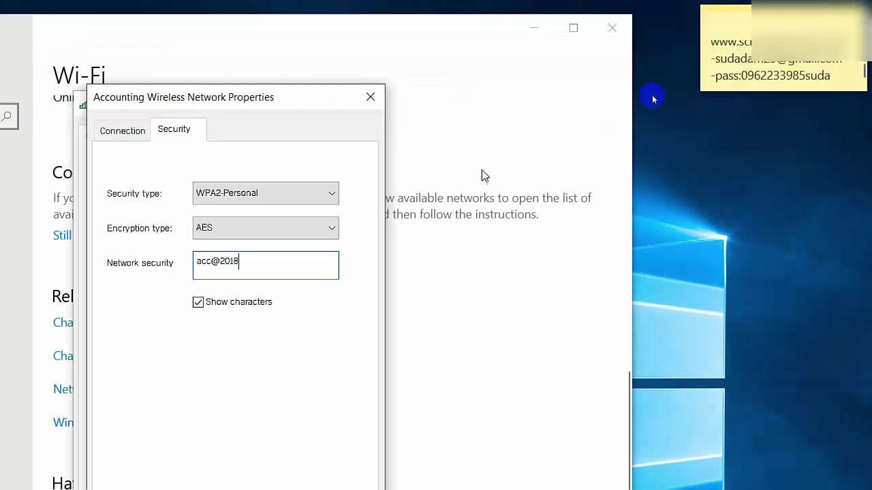
Close the wireless properties, the Settings window and the Wi-Fi status dialog
click(369, 96)
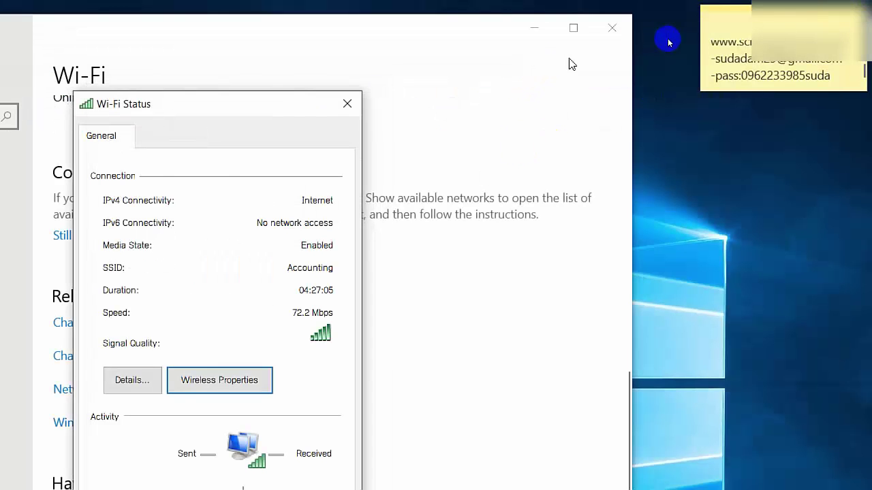
click(611, 28)
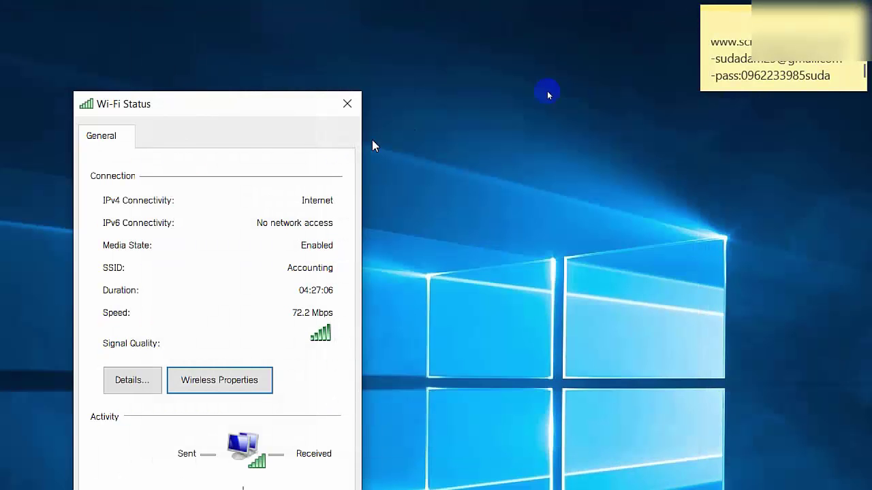
click(348, 104)
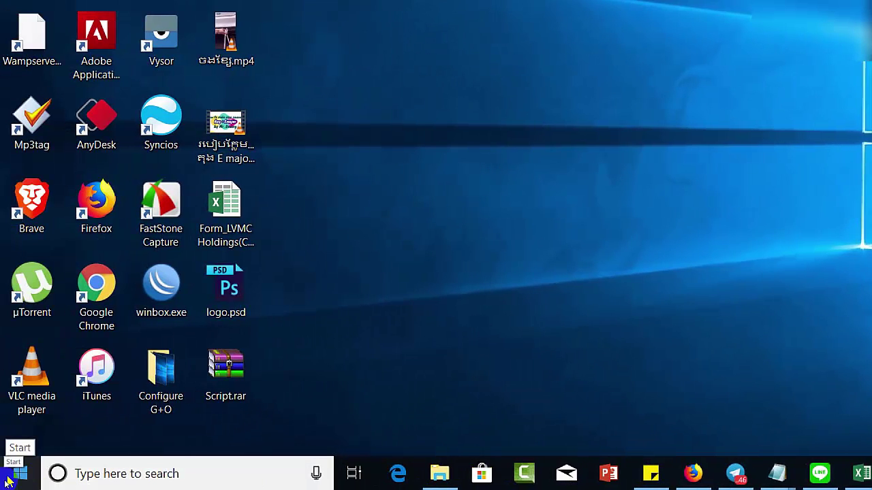
Open the Network Connections window by running ncpa.cpl
key(super+r)
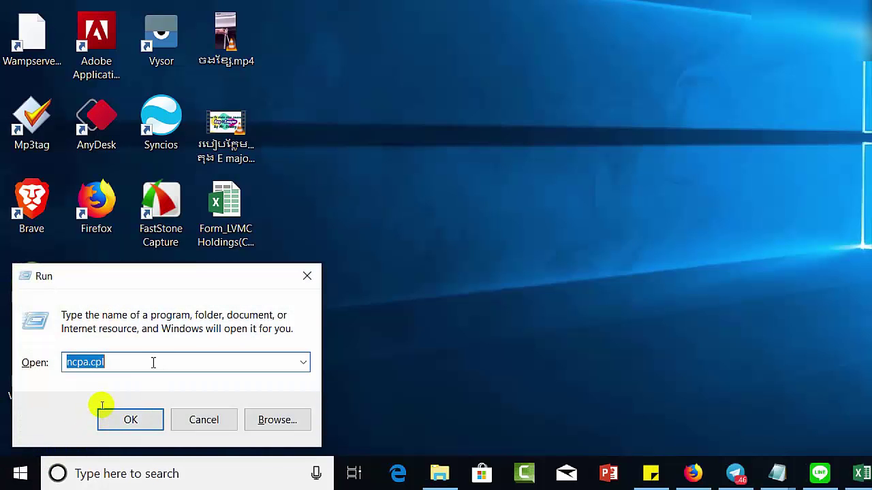
key(BackSpace)
text(nc)
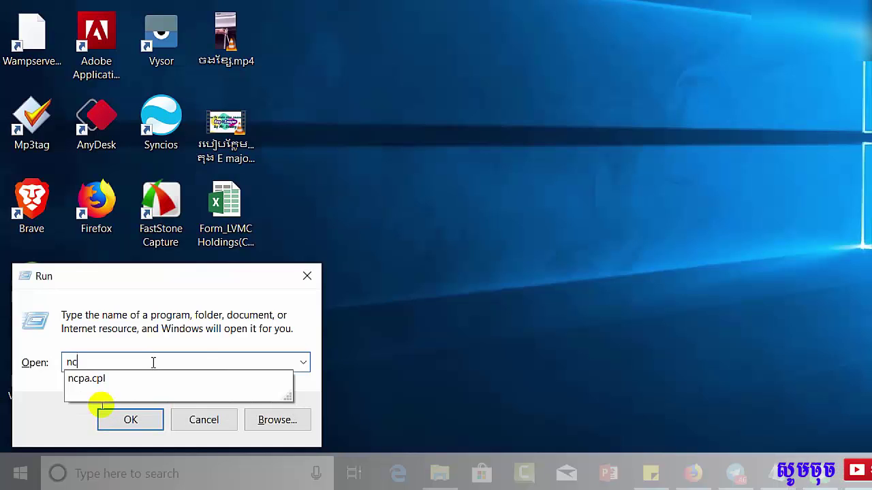
text(pa.c)
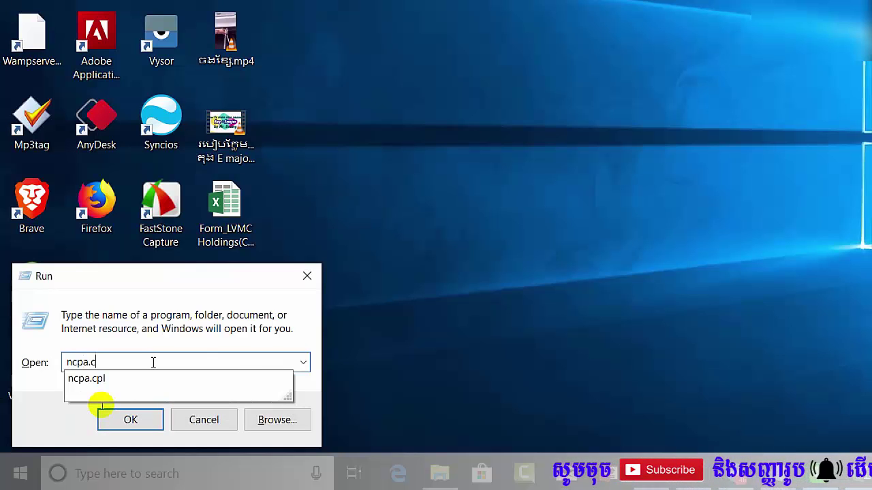
text(pl)
key(Return)
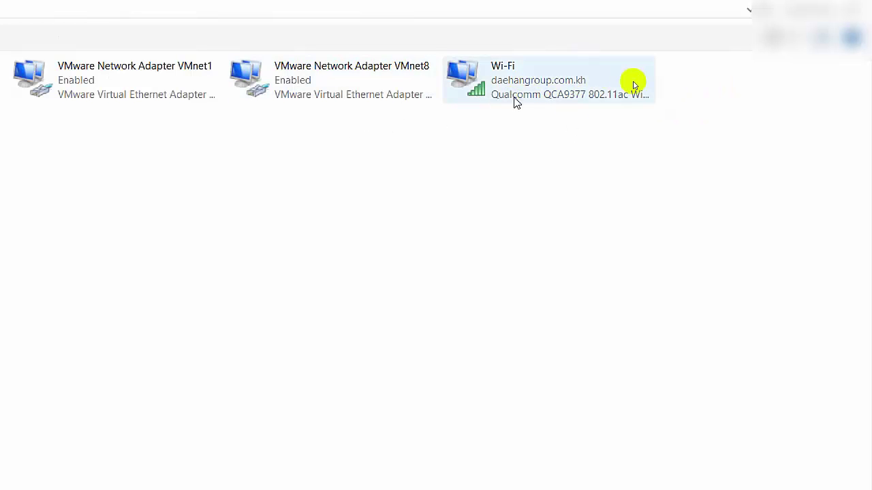
Open the status of the Wi-Fi adapter in Network Connections and bring up its wireless properties
right_click(542, 82)
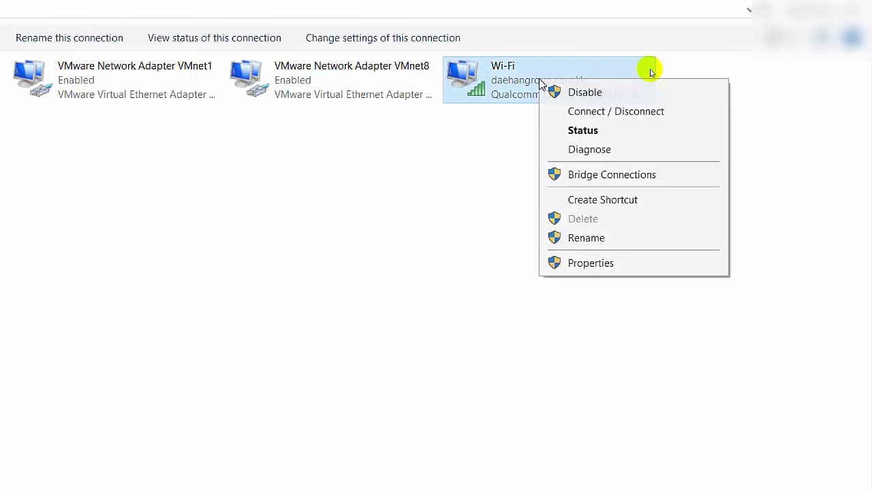
double_click(502, 78)
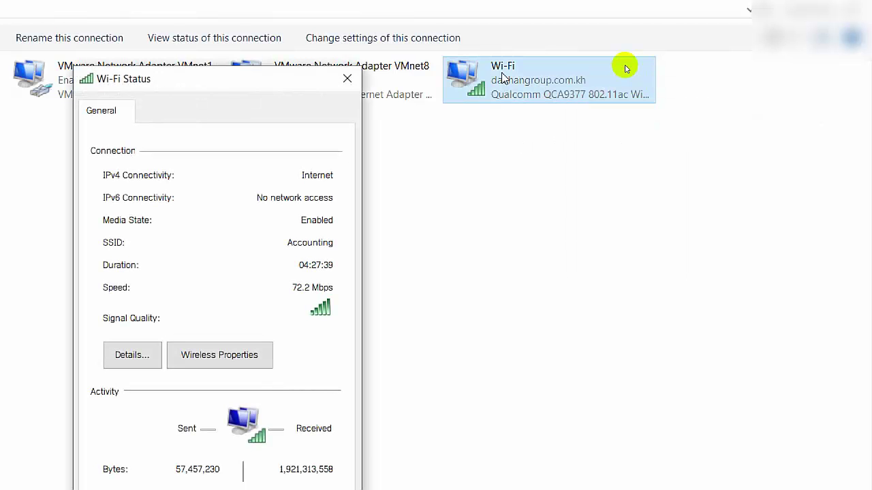
click(271, 361)
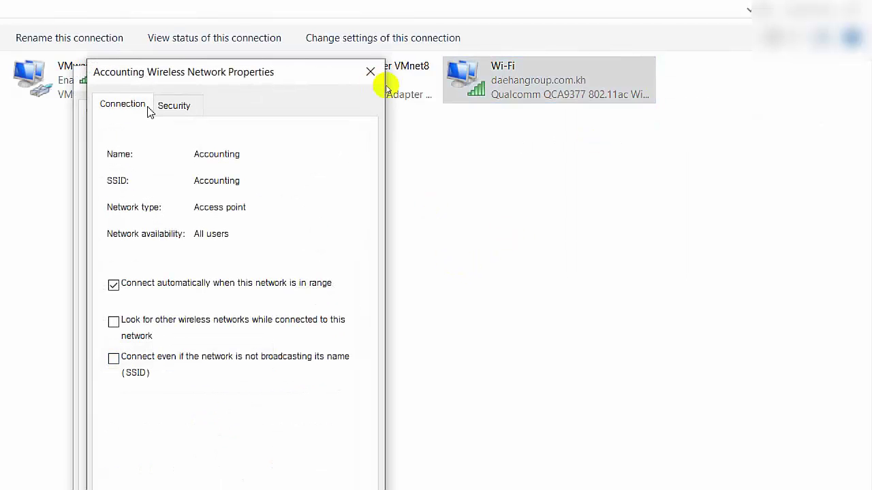
Show the characters of the network security key in the security properties, and close the wireless properties and Wi-Fi status dialogs
click(173, 108)
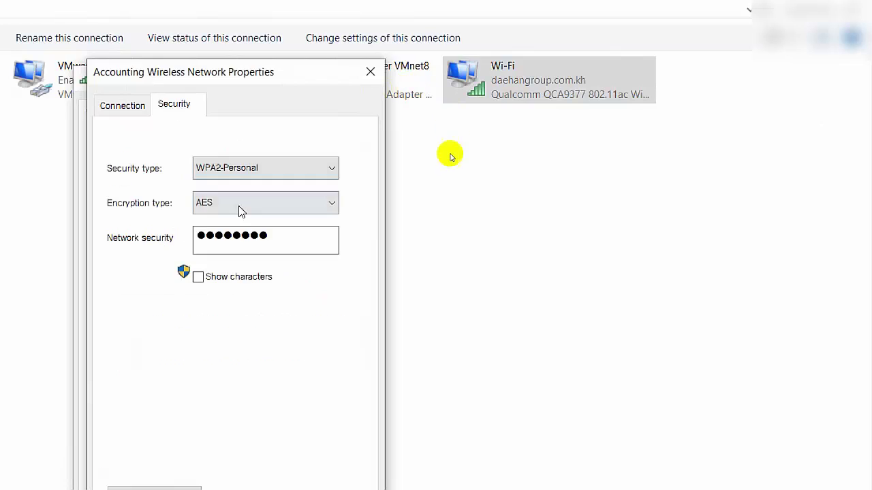
click(230, 275)
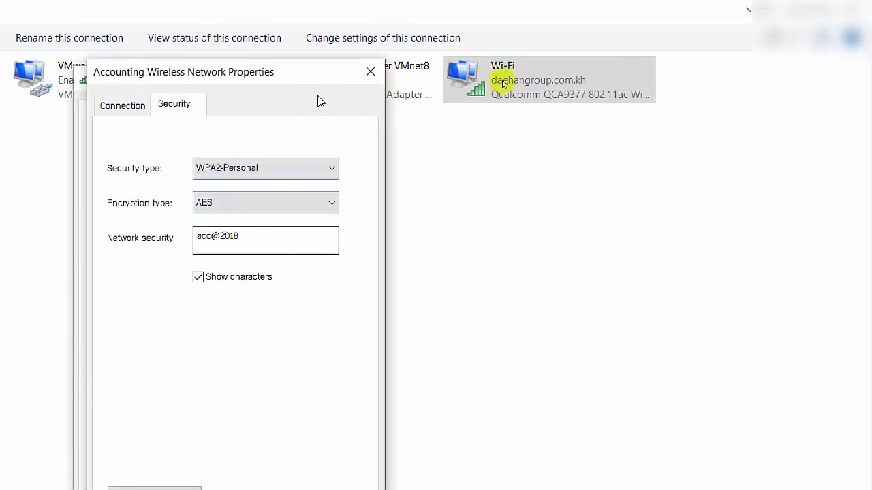
click(368, 77)
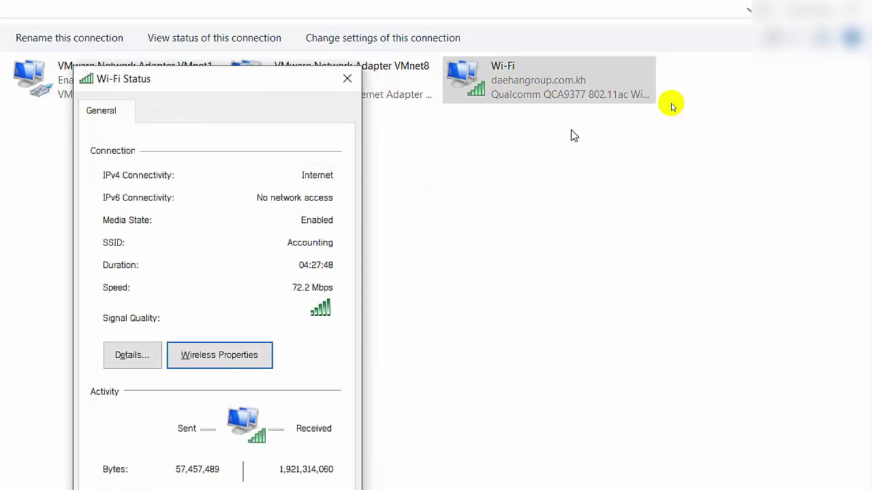
key(Escape)
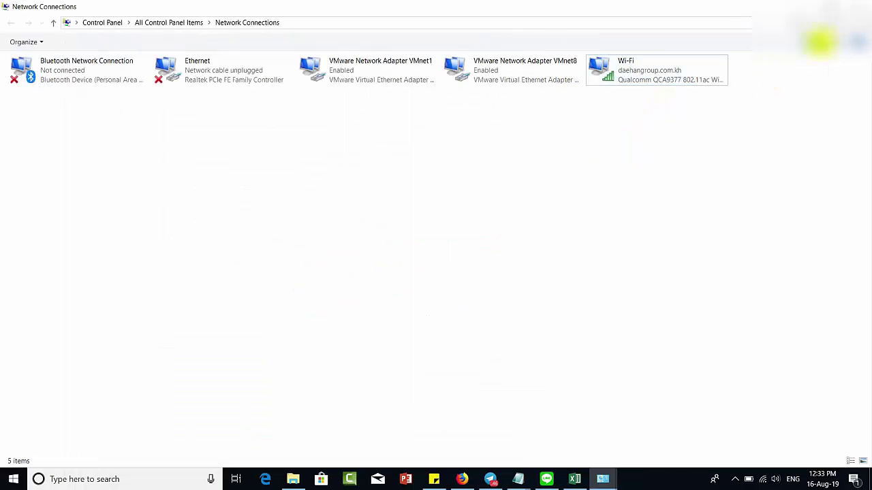